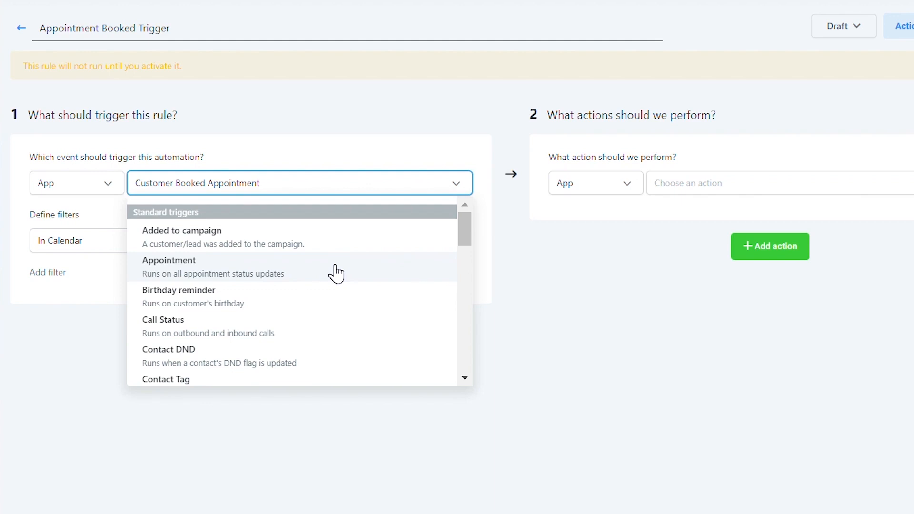
Set the trigger's In Calendar filter to Demo Calendar, and discard an extra empty filter row.
{"action": "scroll", "coordinate": [335, 274], "scroll_direction": "down", "scroll_amount": 4}
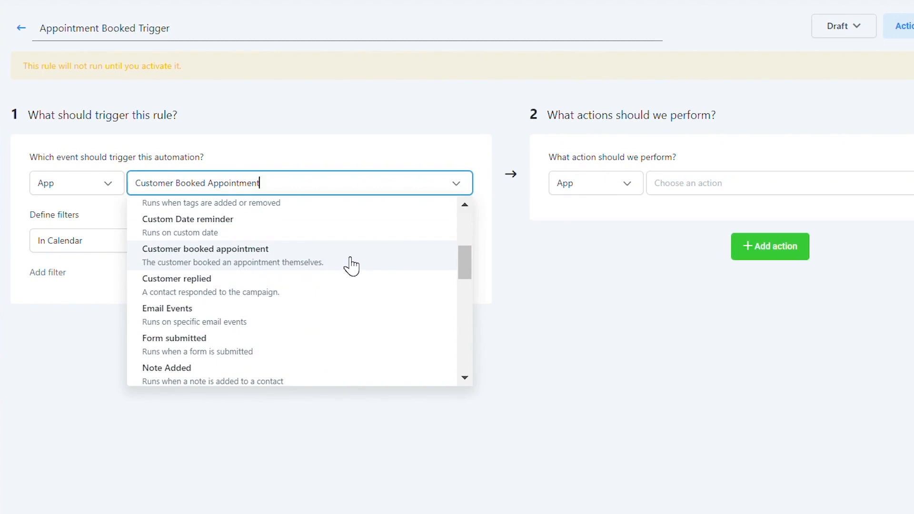
{"action": "left_click", "coordinate": [548, 272]}
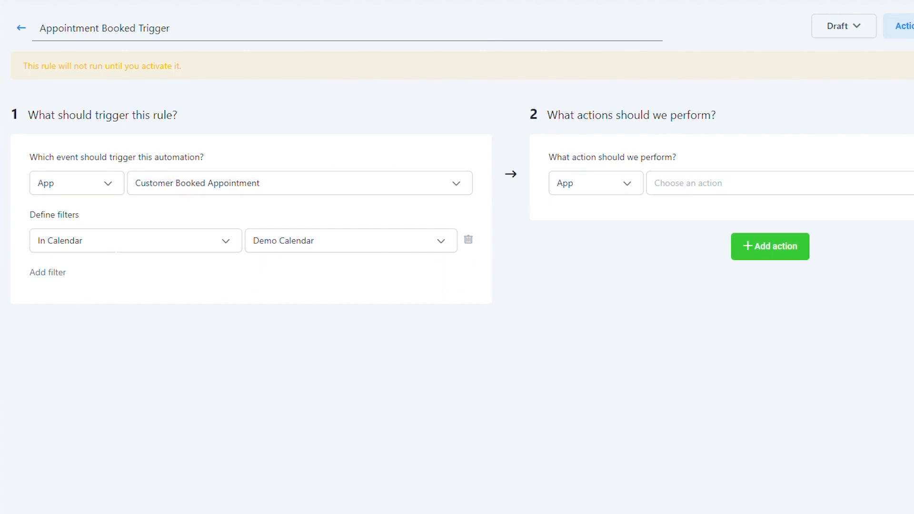
{"action": "left_click", "coordinate": [444, 244]}
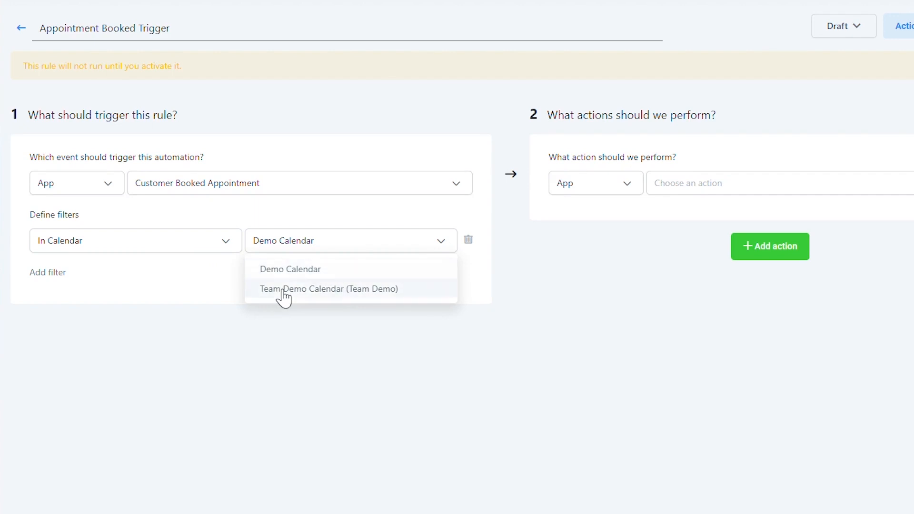
{"action": "left_click", "coordinate": [308, 276]}
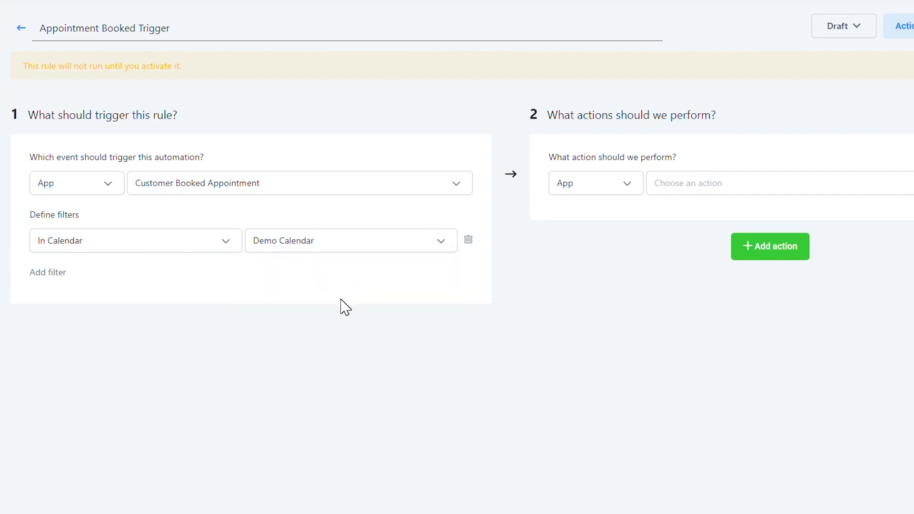
{"action": "left_click", "coordinate": [53, 273]}
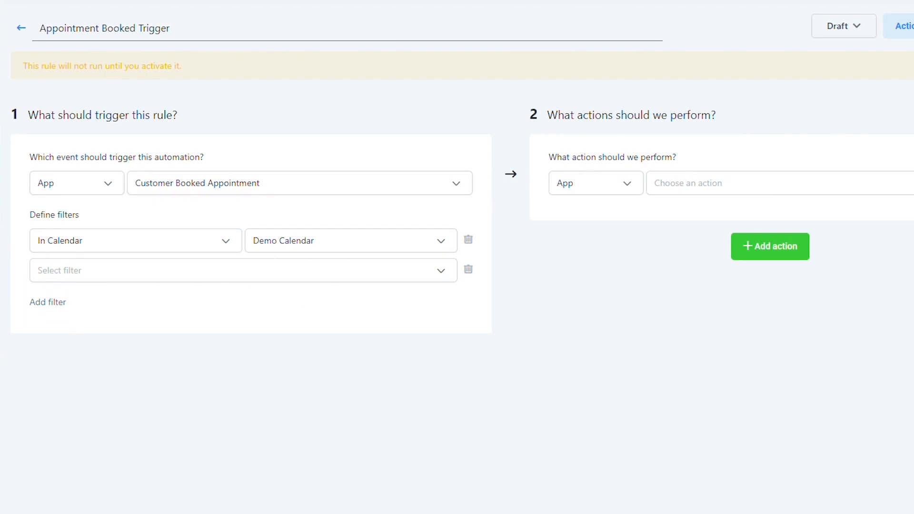
{"action": "left_click", "coordinate": [469, 273]}
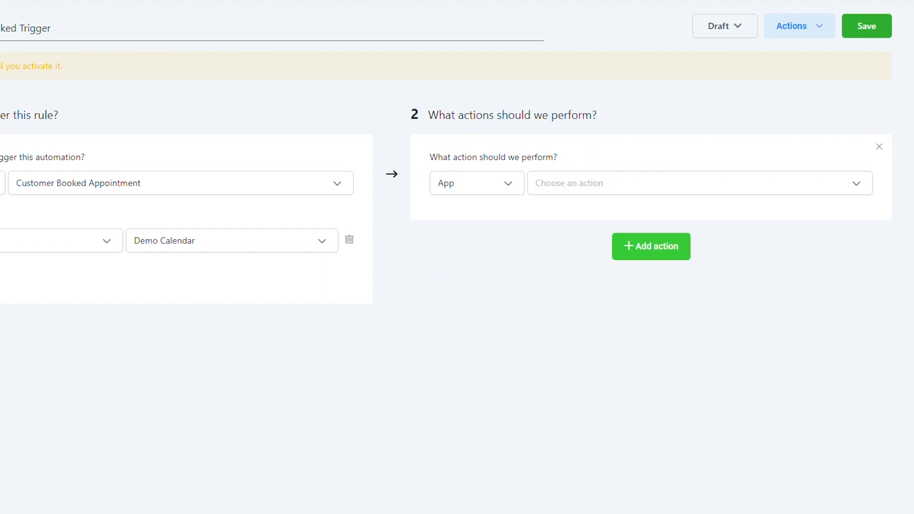
Set the rule's first action to Remove From All Campaigns.
{"action": "left_click", "coordinate": [606, 184]}
{"action": "scroll", "coordinate": [614, 259], "scroll_direction": "down", "scroll_amount": 2}
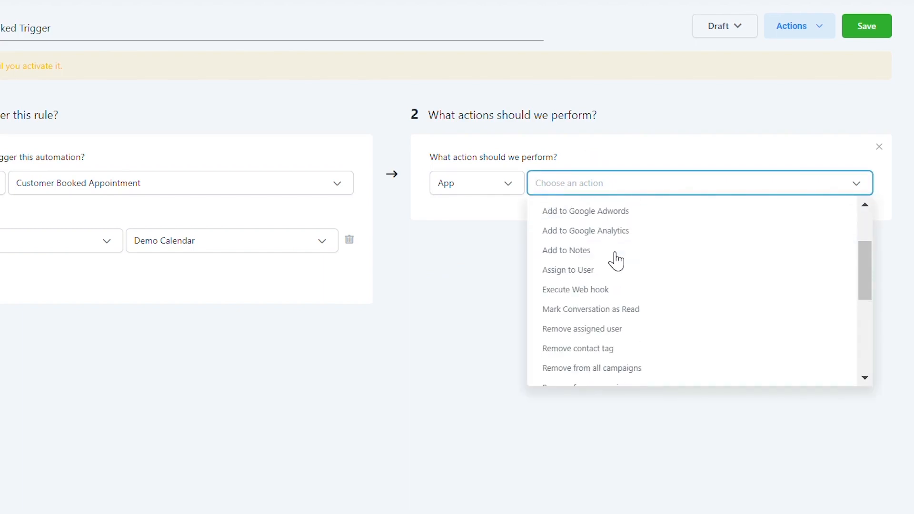
{"action": "scroll", "coordinate": [614, 259], "scroll_direction": "down", "scroll_amount": 2}
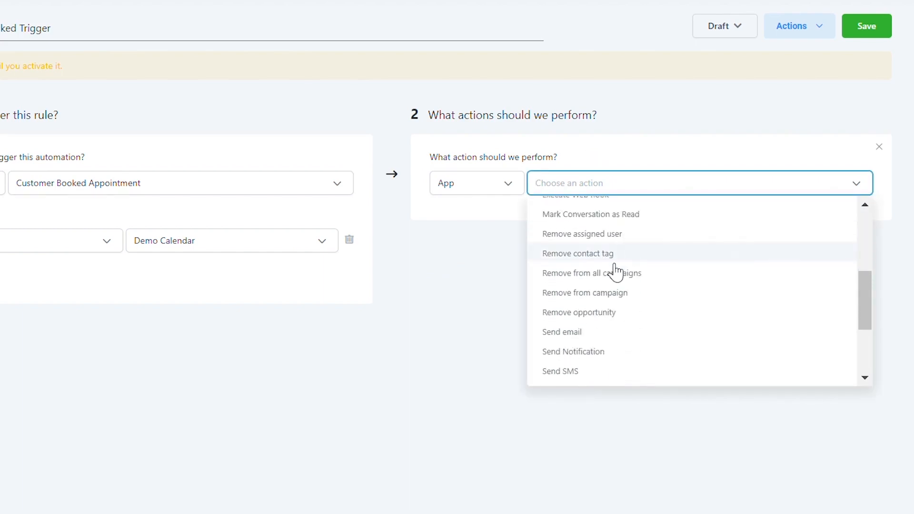
{"action": "left_click", "coordinate": [601, 274]}
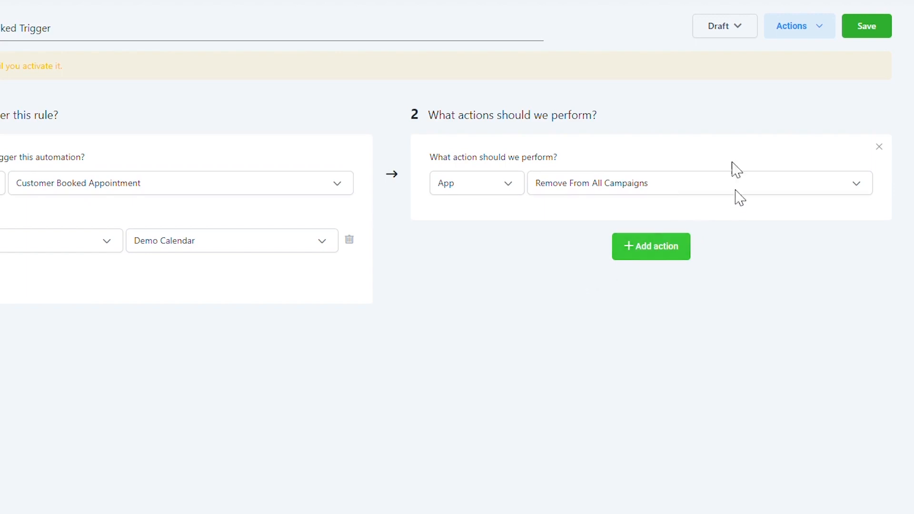
{"action": "left_click", "coordinate": [649, 183]}
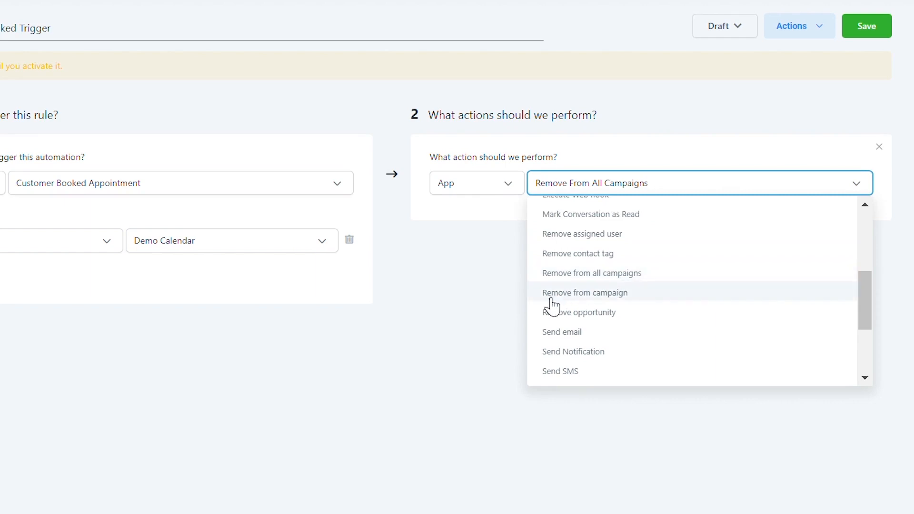
{"action": "left_click", "coordinate": [490, 297]}
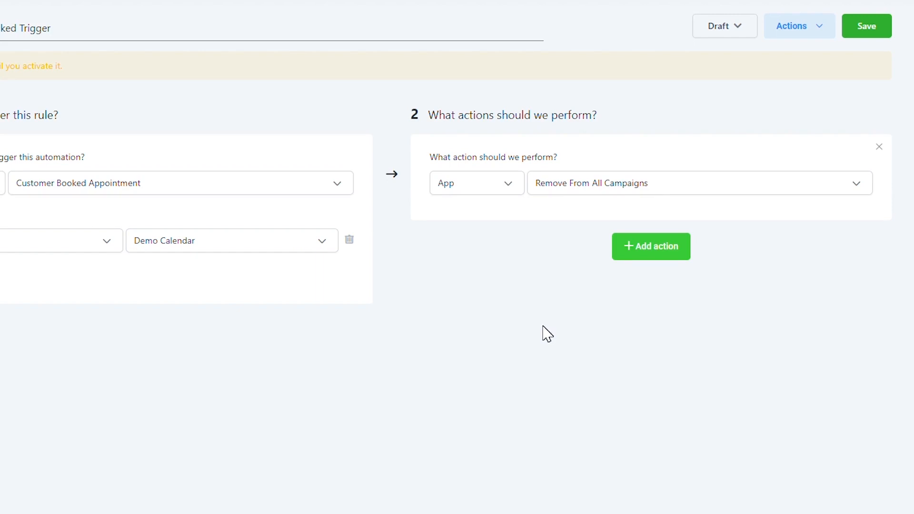
Add an Add To Campaign action for the Appointment Confirmation & Reminders campaign, and review that campaign's SMS messages and send timing.
{"action": "left_click", "coordinate": [676, 253]}
{"action": "left_click", "coordinate": [633, 277]}
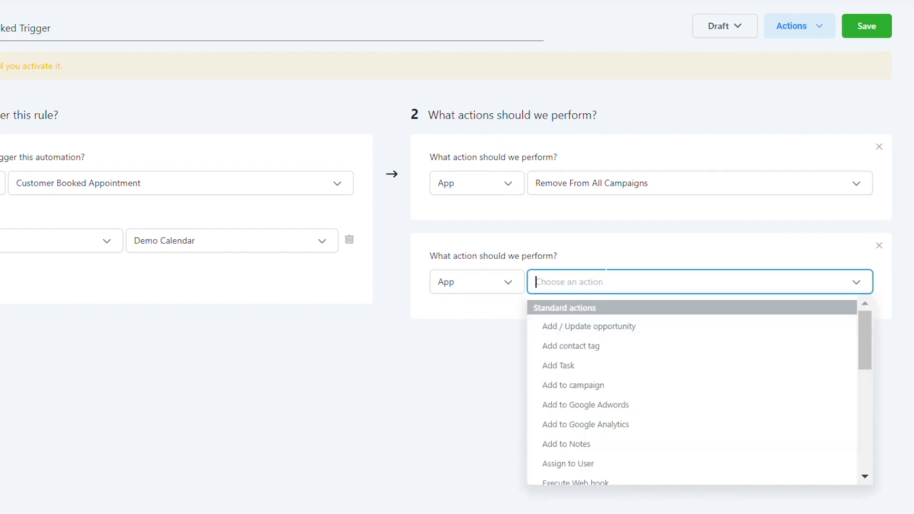
{"action": "left_click", "coordinate": [577, 385]}
{"action": "left_click", "coordinate": [534, 316]}
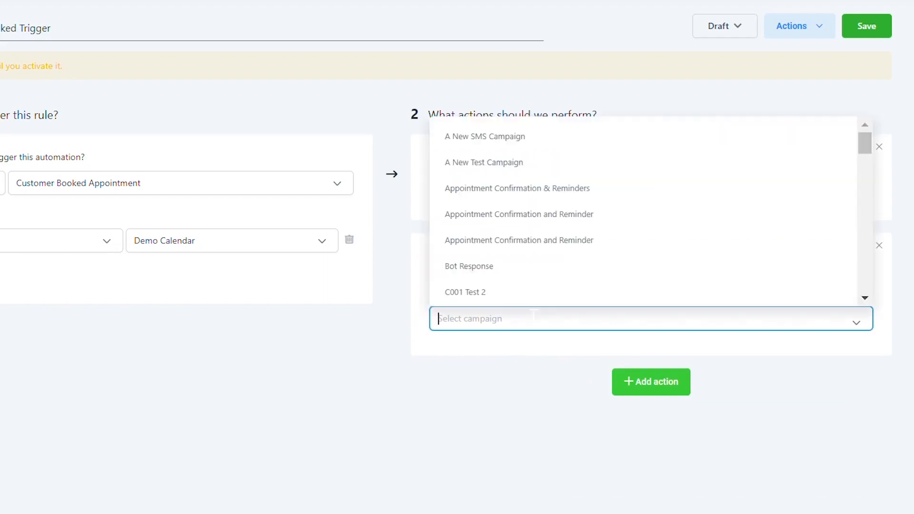
{"action": "left_click", "coordinate": [550, 193]}
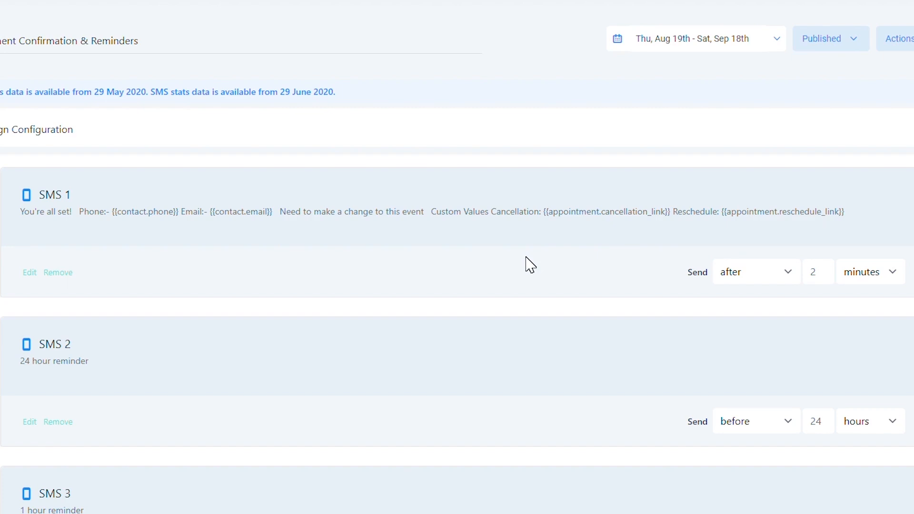
{"action": "scroll", "coordinate": [530, 266], "scroll_direction": "down", "scroll_amount": 2}
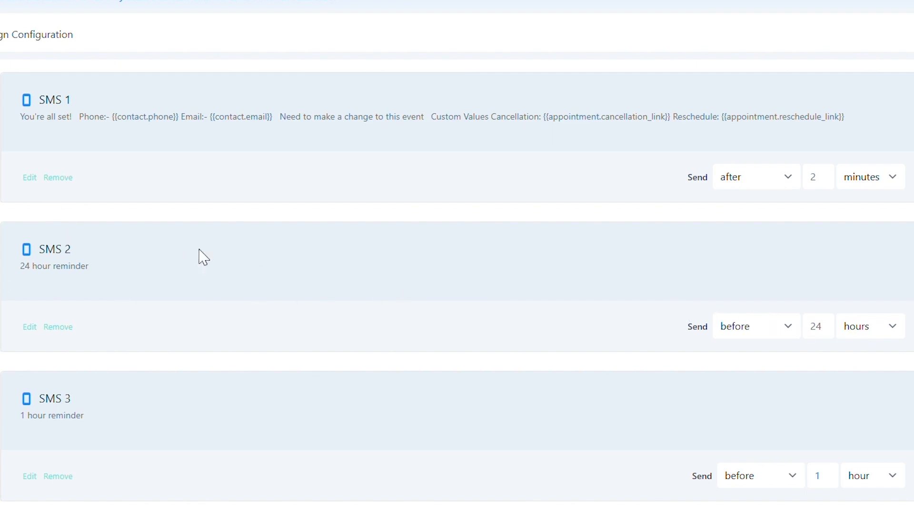
{"action": "scroll", "coordinate": [355, 289], "scroll_direction": "down", "scroll_amount": 2}
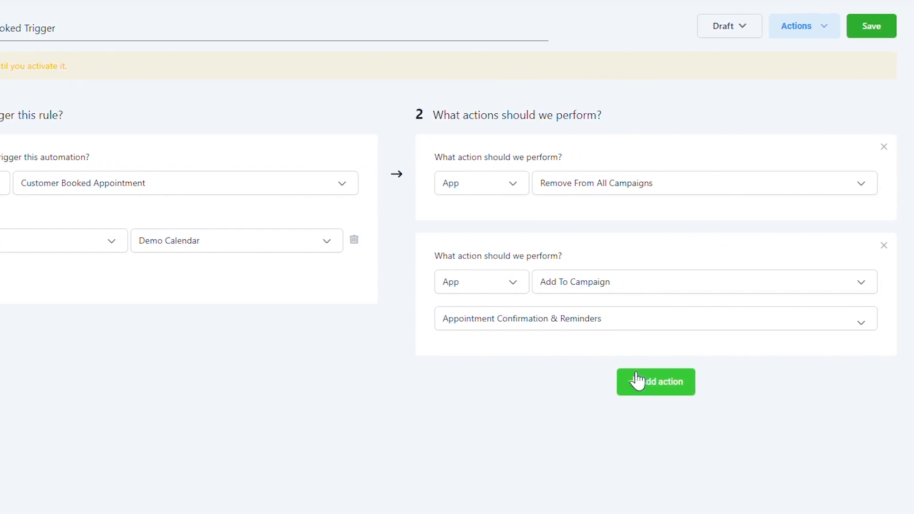
Add an Add / Update Opportunity action using Demo Pipeline and the Booked Call stage.
{"action": "left_click", "coordinate": [634, 384]}
{"action": "scroll", "coordinate": [629, 376], "scroll_direction": "down", "scroll_amount": 3}
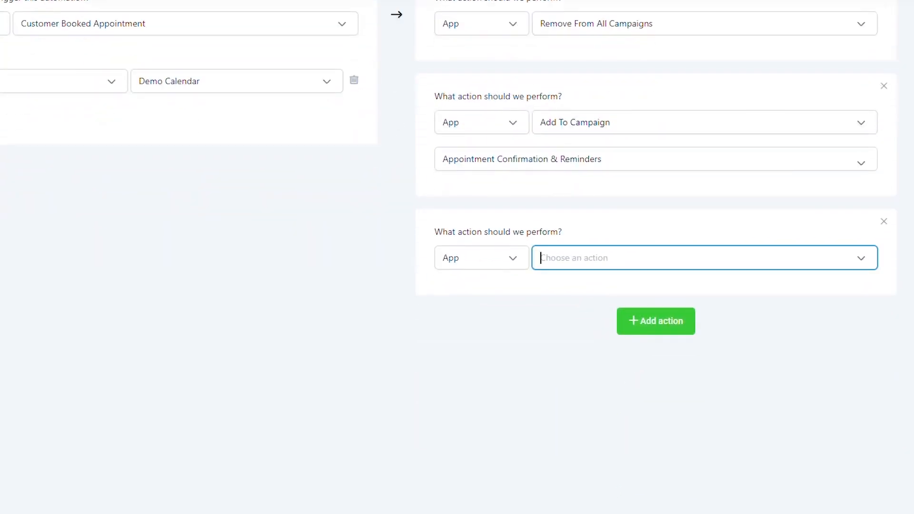
{"action": "left_click", "coordinate": [631, 258]}
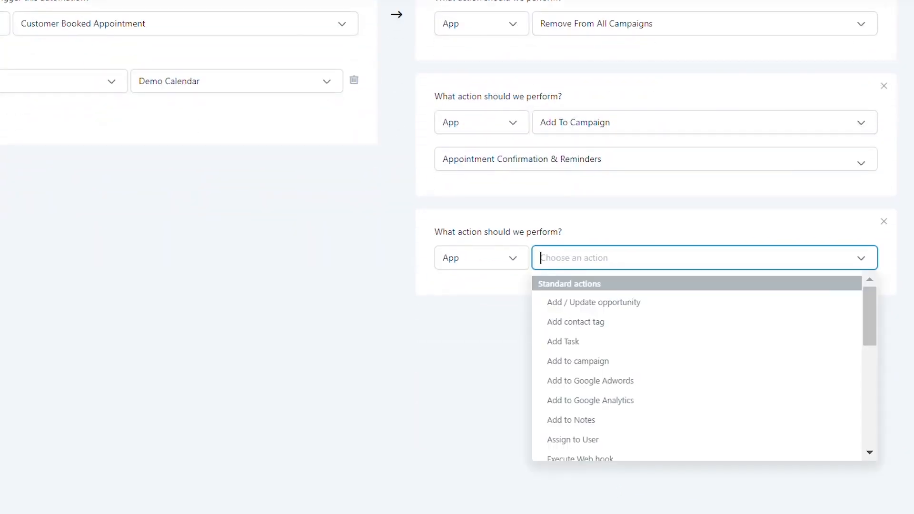
{"action": "left_click", "coordinate": [570, 303]}
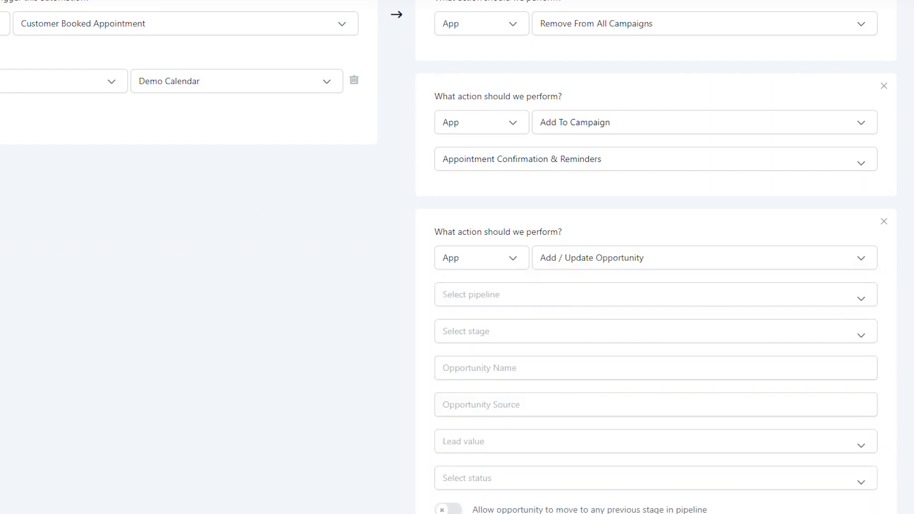
{"action": "left_click", "coordinate": [570, 296]}
{"action": "left_click", "coordinate": [473, 329]}
{"action": "left_click", "coordinate": [473, 332]}
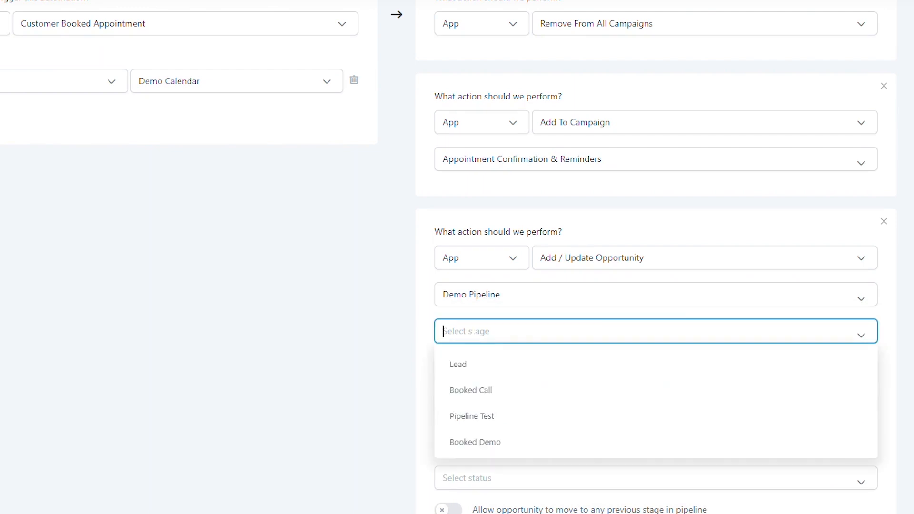
{"action": "left_click", "coordinate": [473, 391]}
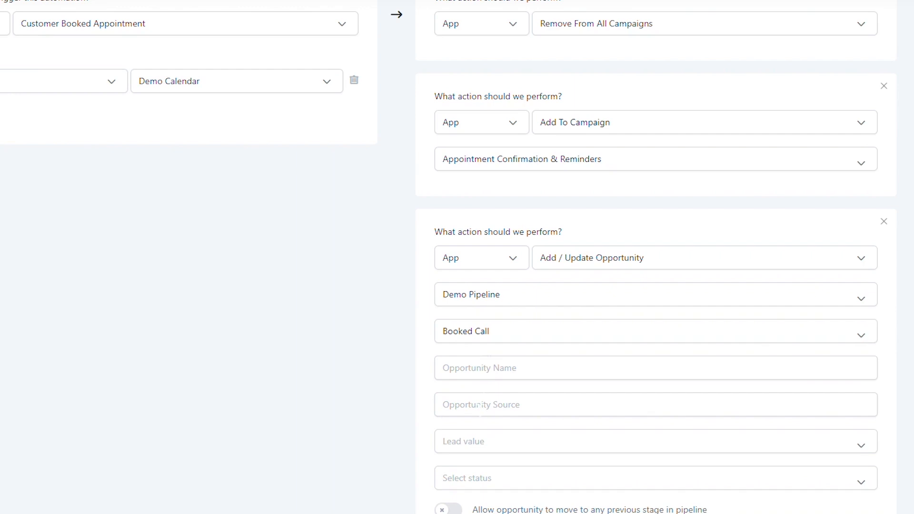
{"action": "scroll", "coordinate": [495, 394], "scroll_direction": "down", "scroll_amount": 2}
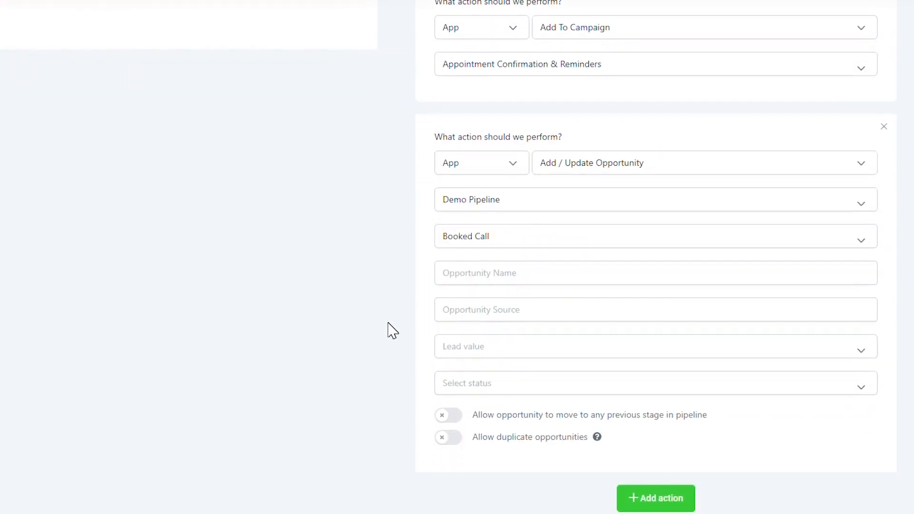
{"action": "scroll", "coordinate": [392, 330], "scroll_direction": "down", "scroll_amount": 1}
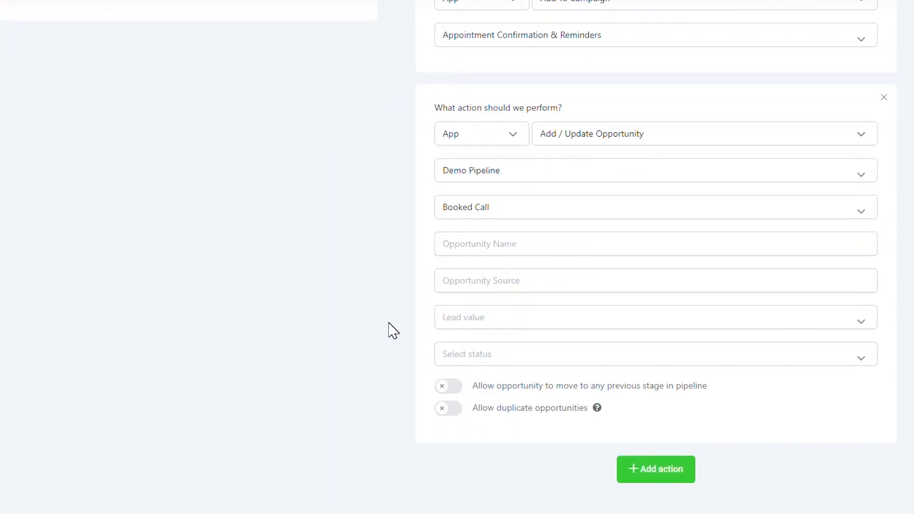
Add a fourth action to the rule and set it to Send Email.
{"action": "left_click", "coordinate": [641, 468]}
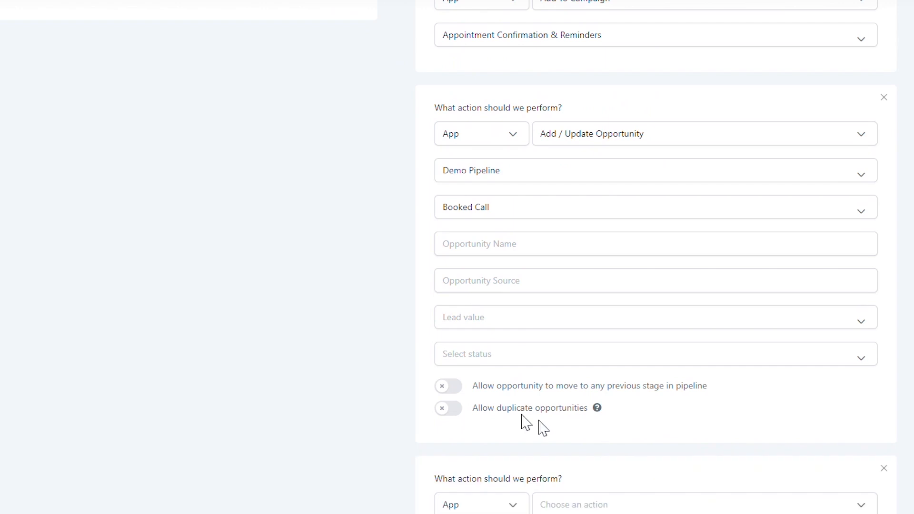
{"action": "scroll", "coordinate": [387, 394], "scroll_direction": "down", "scroll_amount": 3}
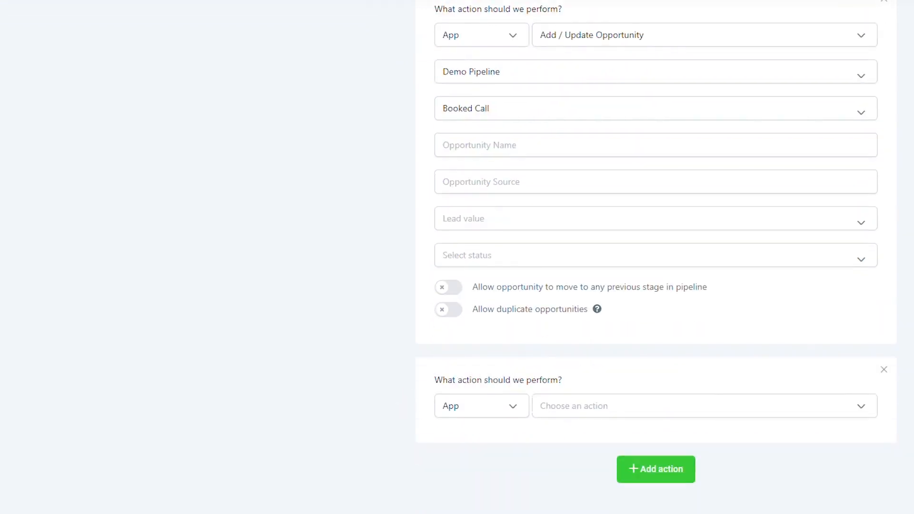
{"action": "left_click", "coordinate": [704, 406]}
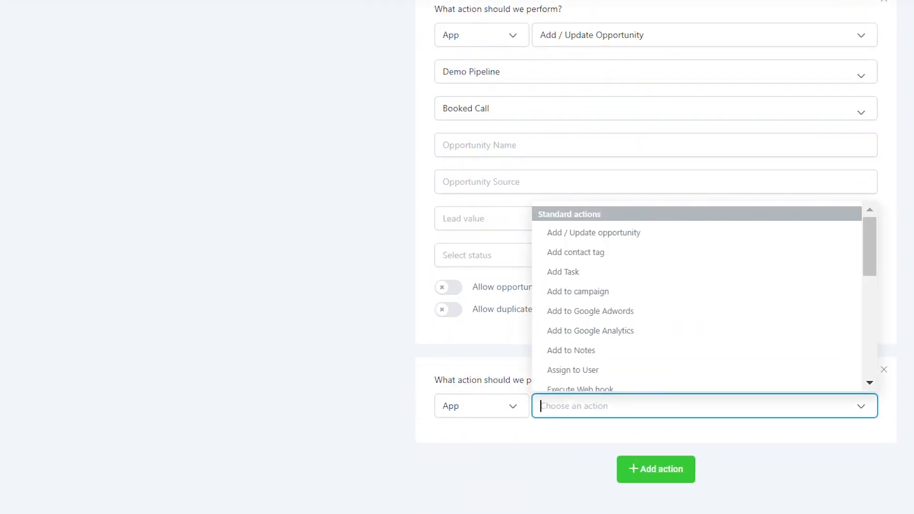
{"action": "scroll", "coordinate": [587, 353], "scroll_direction": "down", "scroll_amount": 5}
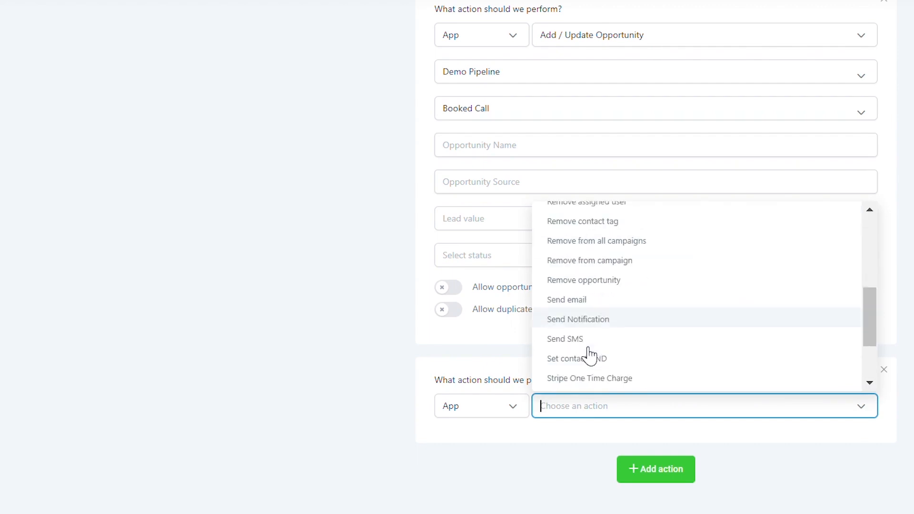
{"action": "scroll", "coordinate": [589, 355], "scroll_direction": "down", "scroll_amount": 3}
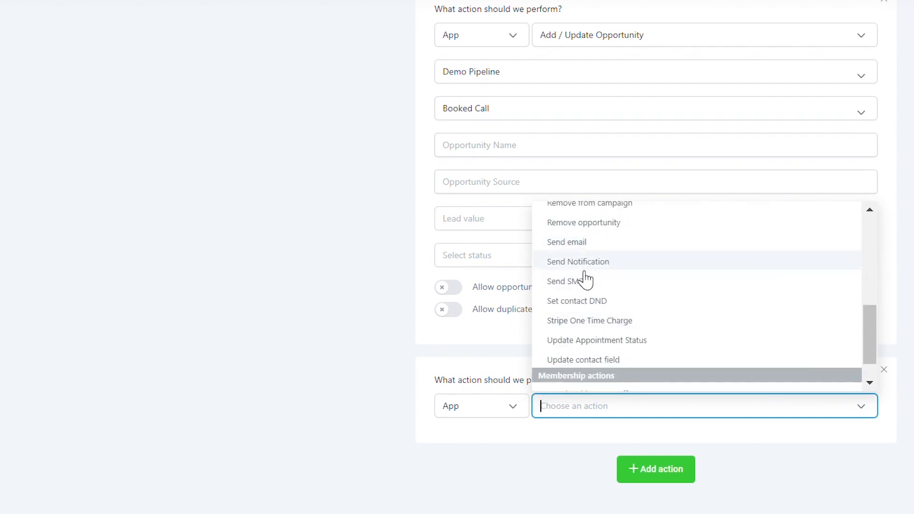
{"action": "left_click", "coordinate": [579, 244]}
{"action": "scroll", "coordinate": [584, 250], "scroll_direction": "down", "scroll_amount": 6}
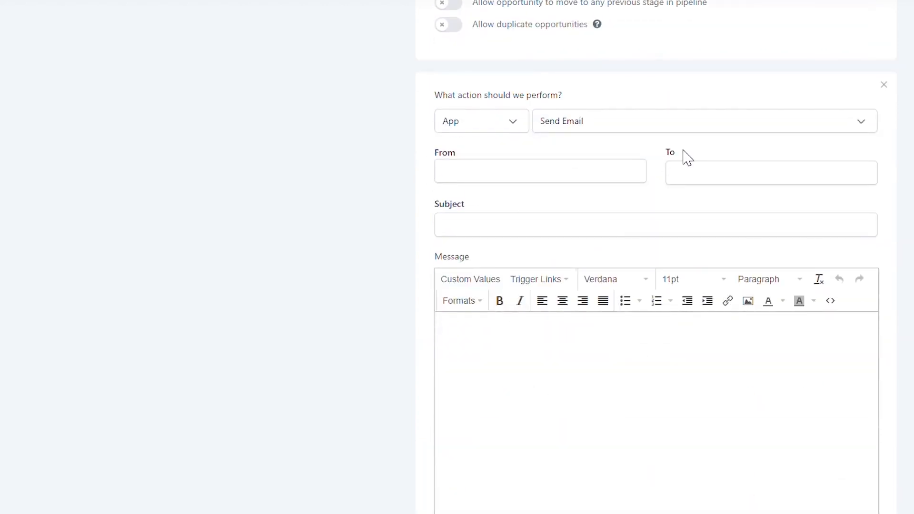
Make the user email merge field {{user.email}} the email's recipient, leaving no copy of it in the message body.
{"action": "left_click", "coordinate": [473, 284]}
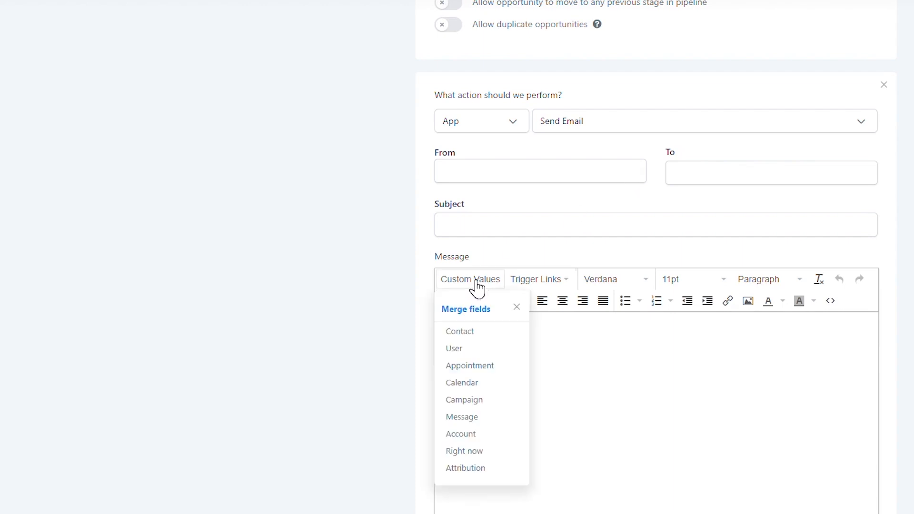
{"action": "left_click", "coordinate": [468, 333]}
{"action": "left_click", "coordinate": [467, 351]}
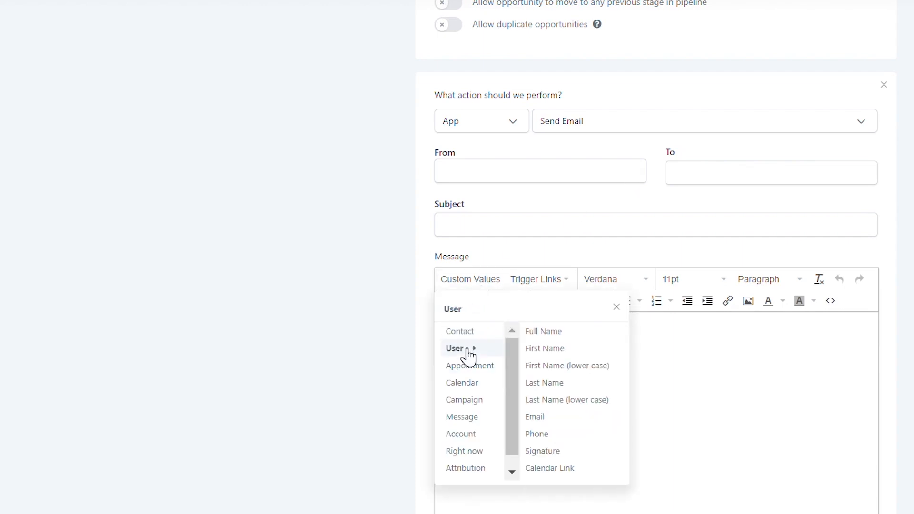
{"action": "left_click", "coordinate": [545, 417]}
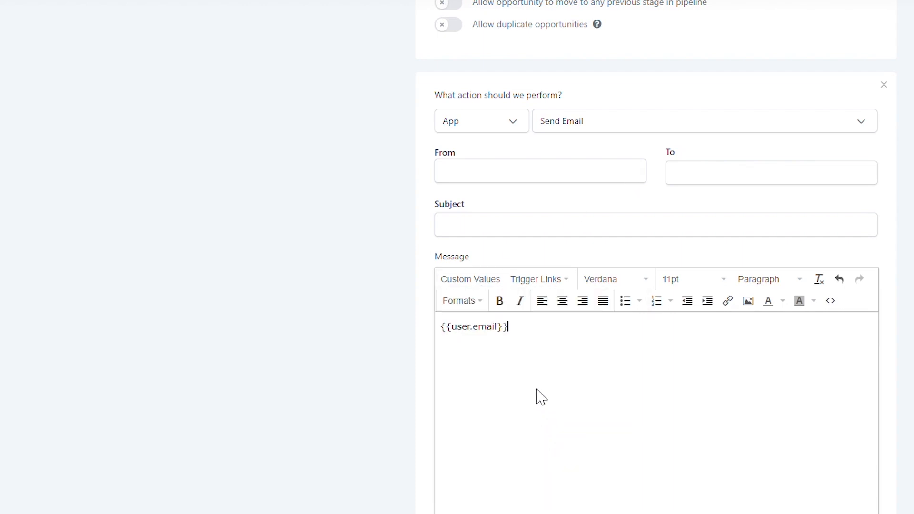
{"action": "left_click_drag", "start_coordinate": [509, 327], "coordinate": [427, 327]}
{"action": "key", "text": "ctrl+c"}
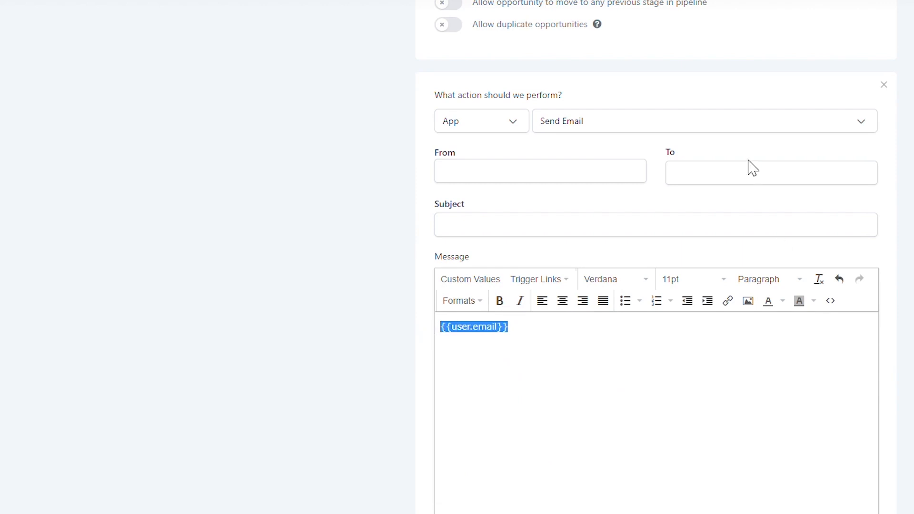
{"action": "left_click", "coordinate": [714, 169]}
{"action": "key", "text": "ctrl+v"}
{"action": "left_click_drag", "start_coordinate": [510, 327], "coordinate": [413, 315]}
{"action": "key", "text": "BackSpace"}
Set the email subject to "{{contact.name}} Has booked an appointment!" using the contact full name merge field, and clear the message body.
{"action": "left_click", "coordinate": [486, 281]}
{"action": "mouse_move", "coordinate": [474, 336]}
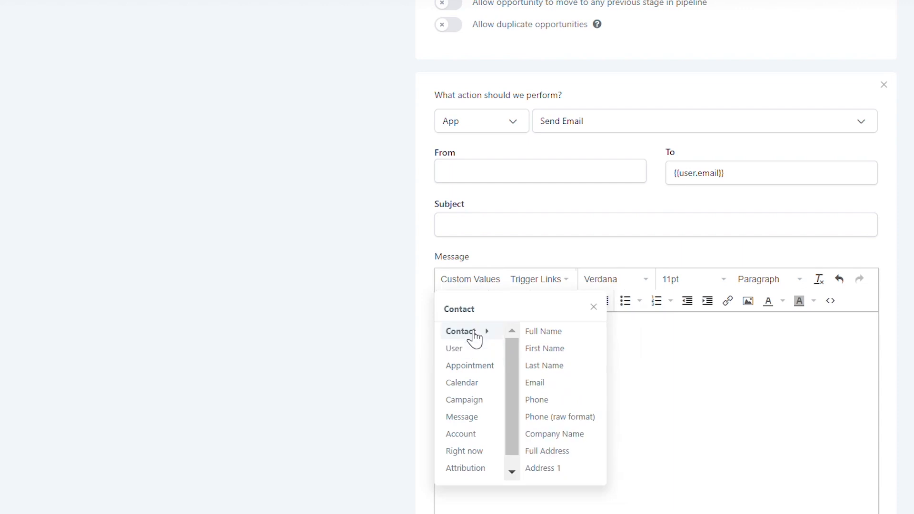
{"action": "left_click", "coordinate": [542, 332]}
{"action": "left_click_drag", "start_coordinate": [525, 327], "coordinate": [412, 329]}
{"action": "key", "text": "ctrl+c"}
{"action": "left_click", "coordinate": [502, 231]}
{"action": "key", "text": "ctrl+v"}
{"action": "type", "text": "Has booked an appointment!"}
{"action": "left_click", "coordinate": [535, 347]}
{"action": "left_click_drag", "start_coordinate": [535, 347], "coordinate": [440, 335]}
{"action": "key", "text": "BackSpace"}
Examine the Contact and Appointment merge fields available for the email message, and return to the start of the rule.
{"action": "left_click", "coordinate": [493, 286]}
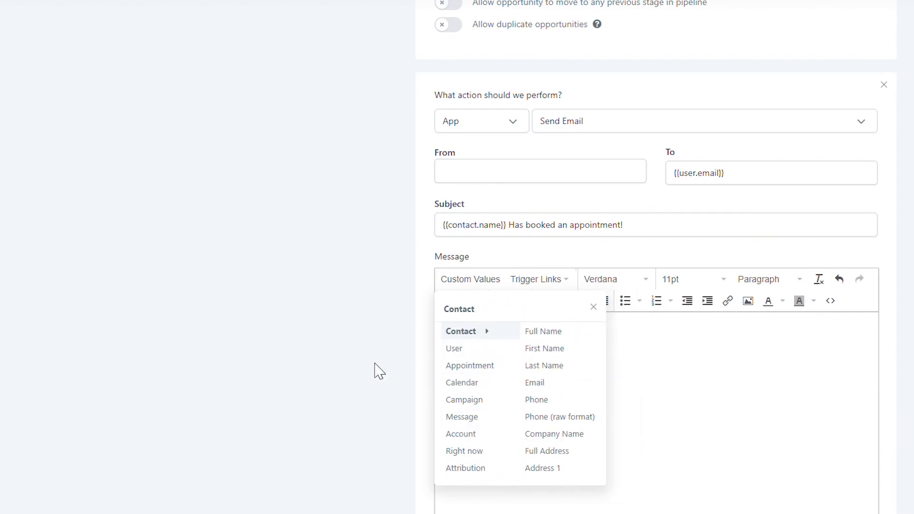
{"action": "left_click", "coordinate": [461, 285]}
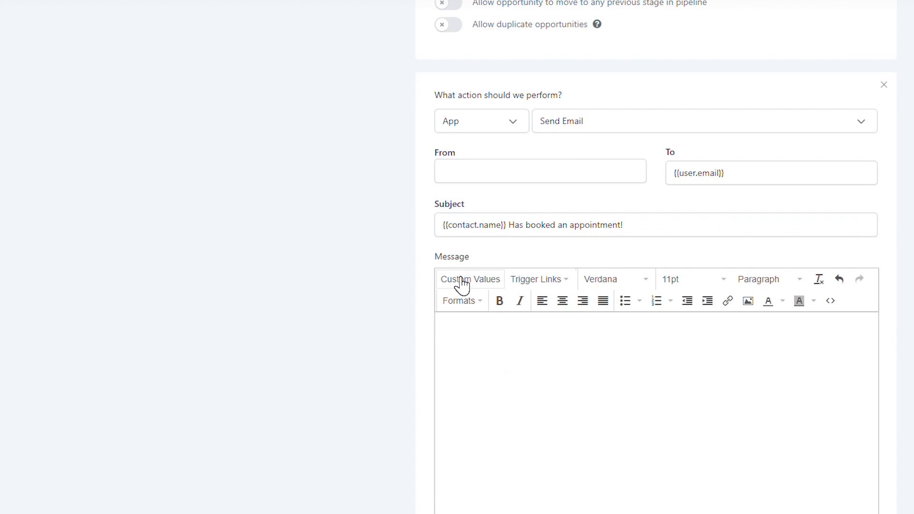
{"action": "left_click", "coordinate": [461, 284]}
{"action": "mouse_move", "coordinate": [490, 369]}
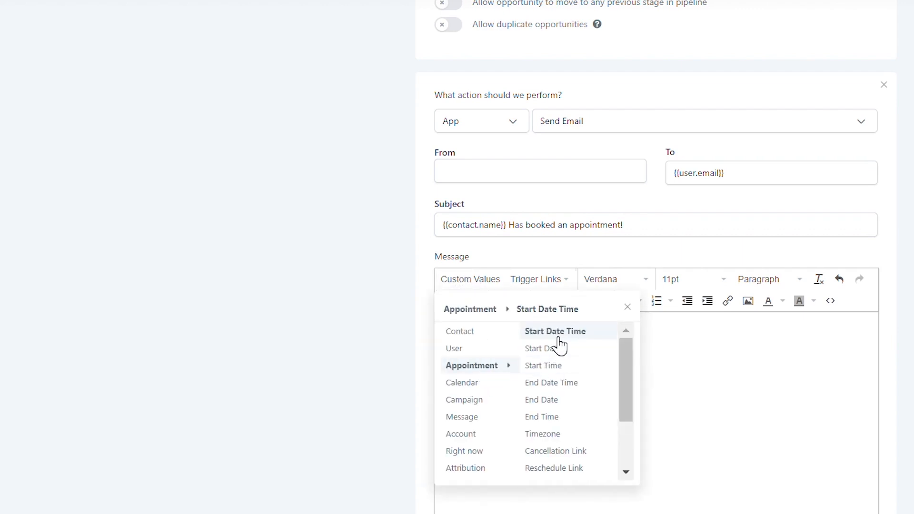
{"action": "left_click", "coordinate": [473, 286]}
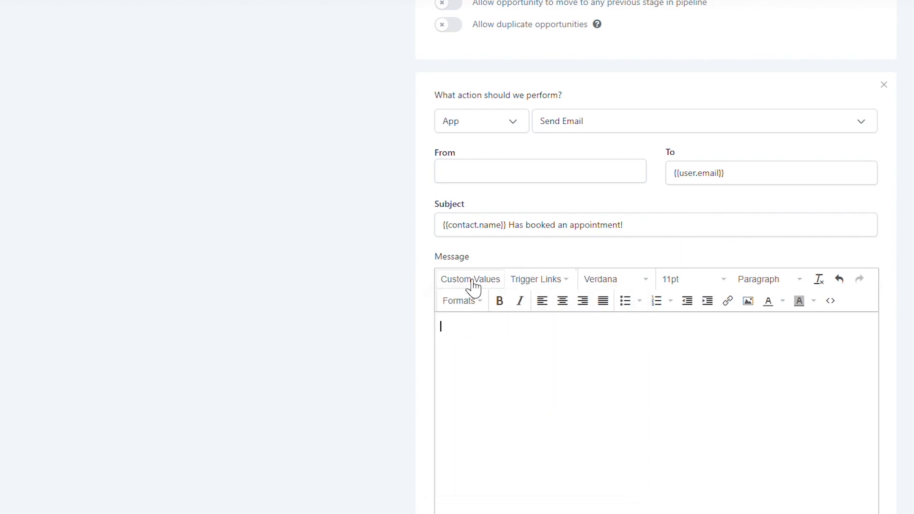
{"action": "scroll", "coordinate": [473, 286], "scroll_direction": "up", "scroll_amount": 14}
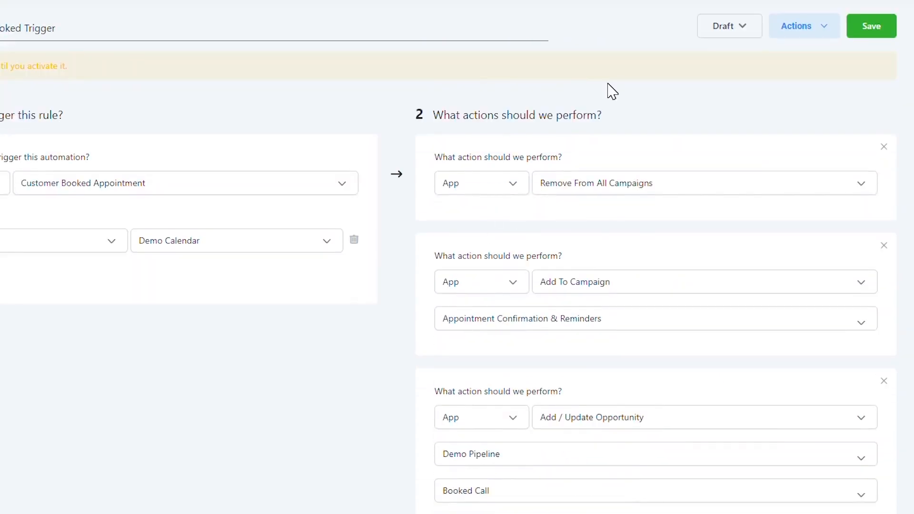